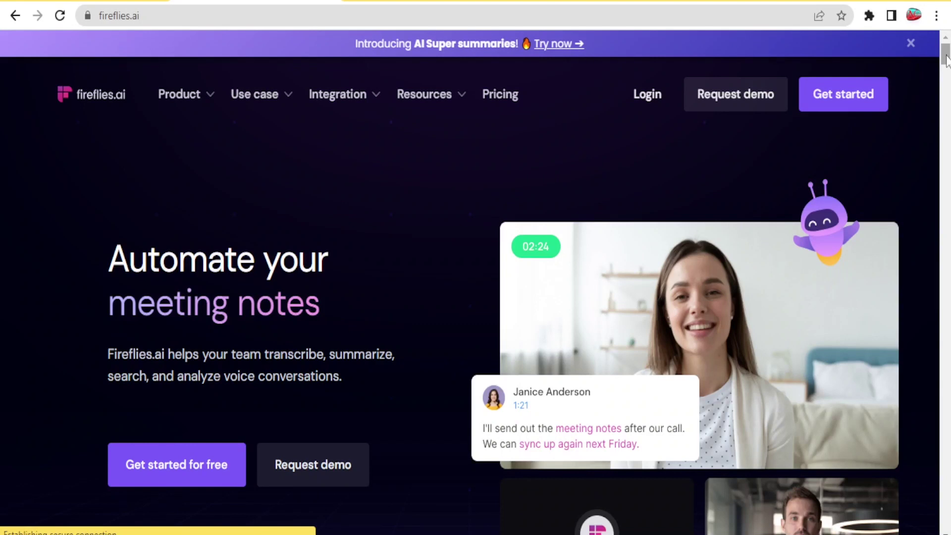
# Scroll the fireflies.ai homepage, open the free app dashboard, and view the meeting-join options
pyautogui.moveTo(946, 60); pyautogui.dragTo(948, 90)
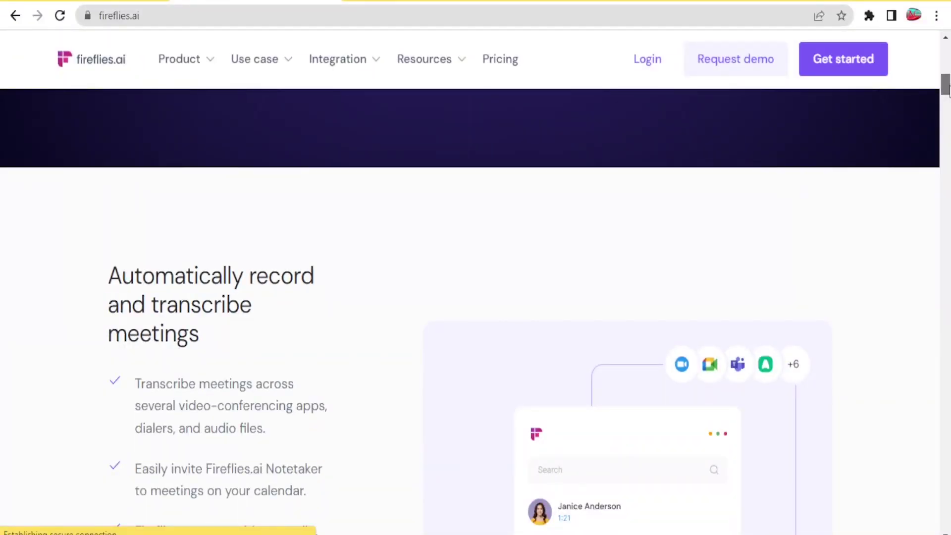
pyautogui.moveTo(948, 88); pyautogui.dragTo(948, 95)
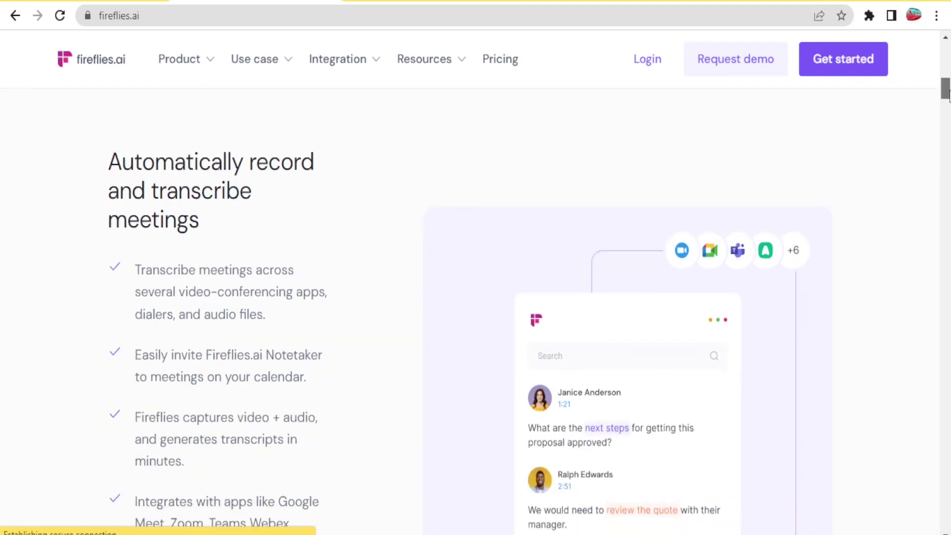
pyautogui.moveTo(947, 94); pyautogui.dragTo(948, 101)
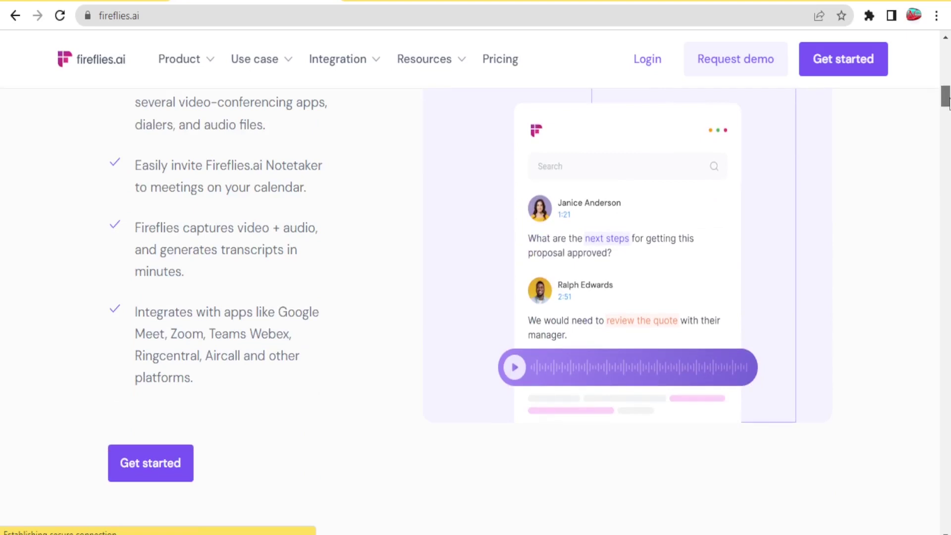
pyautogui.moveTo(947, 101); pyautogui.dragTo(947, 102)
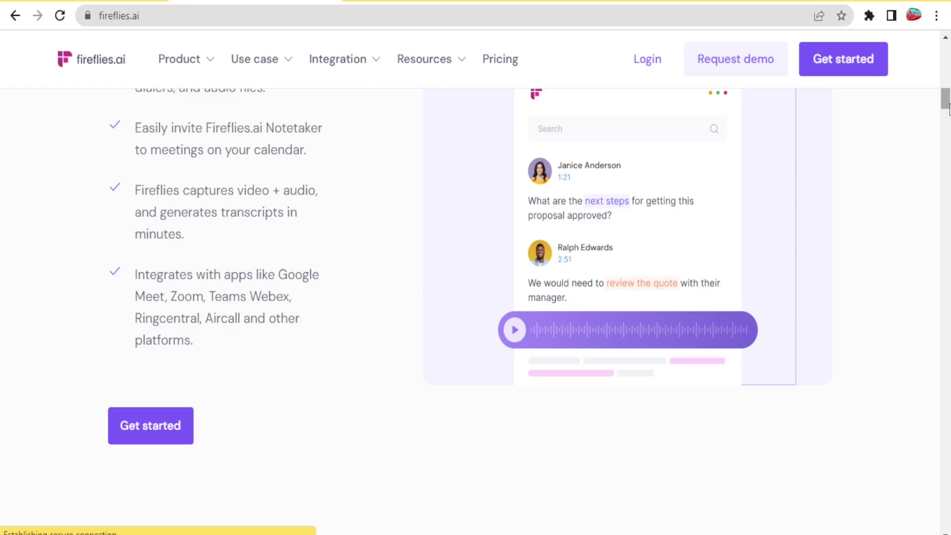
pyautogui.moveTo(949, 108); pyautogui.dragTo(949, 108)
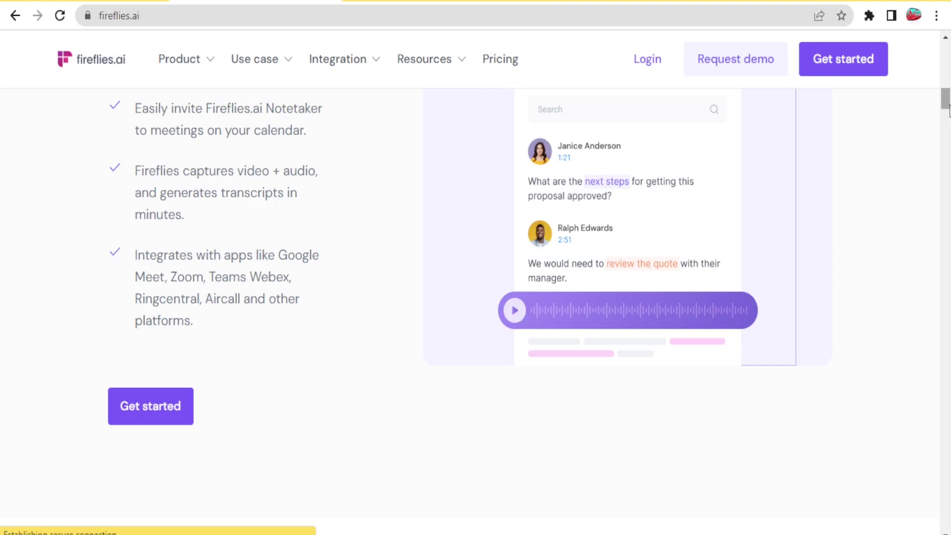
pyautogui.moveTo(950, 106); pyautogui.dragTo(946, 123)
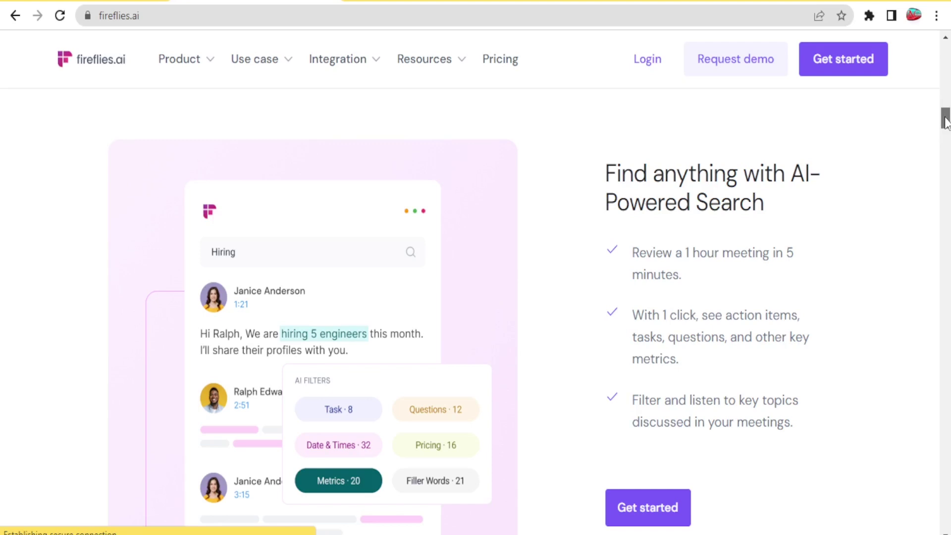
pyautogui.moveTo(947, 123); pyautogui.dragTo(946, 127)
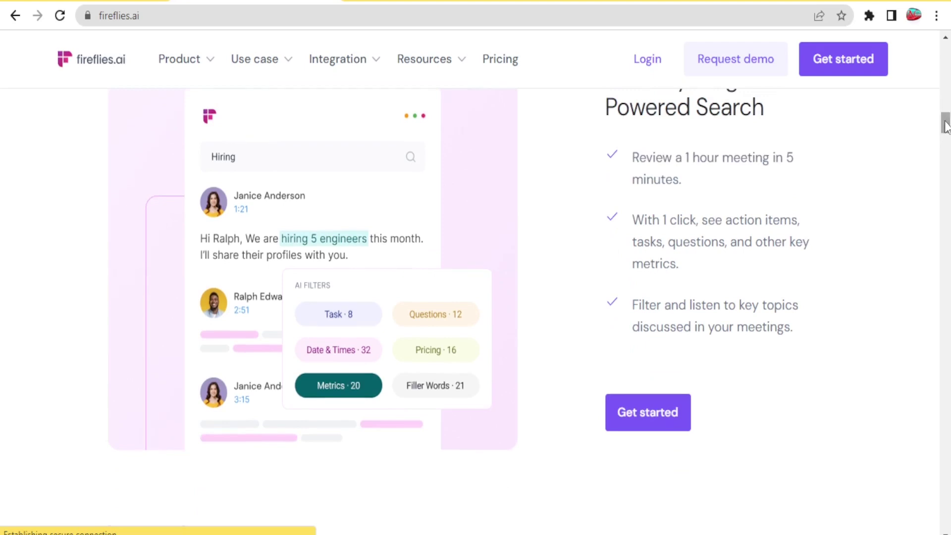
pyautogui.moveTo(946, 127); pyautogui.dragTo(942, 50)
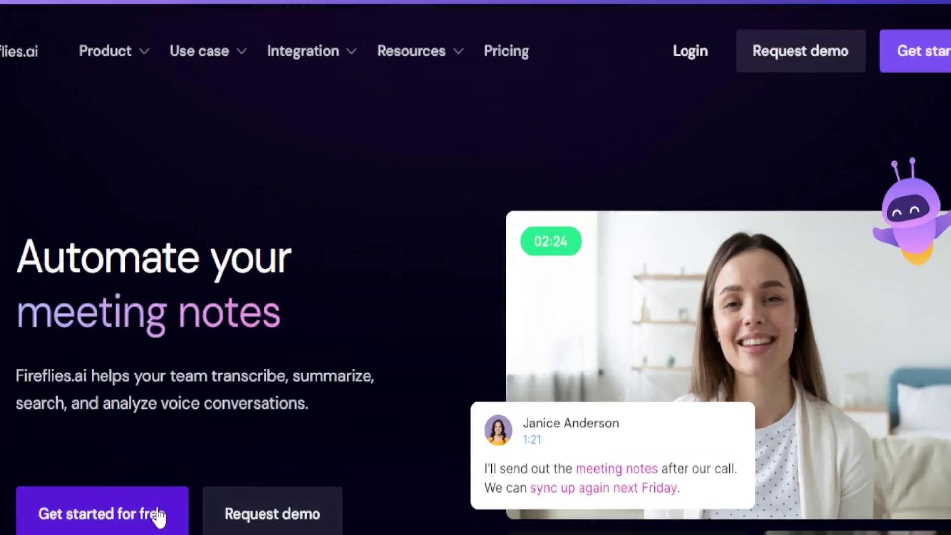
pyautogui.click(222, 467)
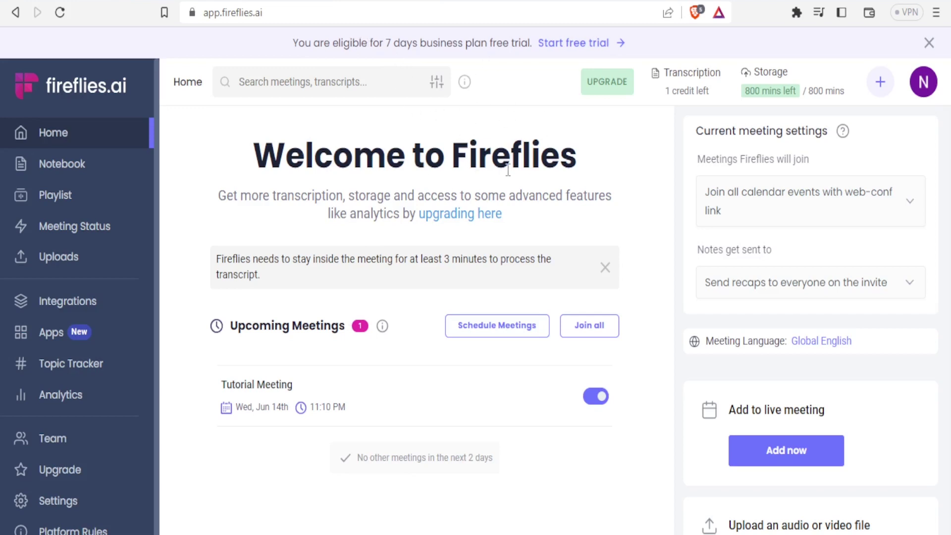
pyautogui.moveTo(768, 91)
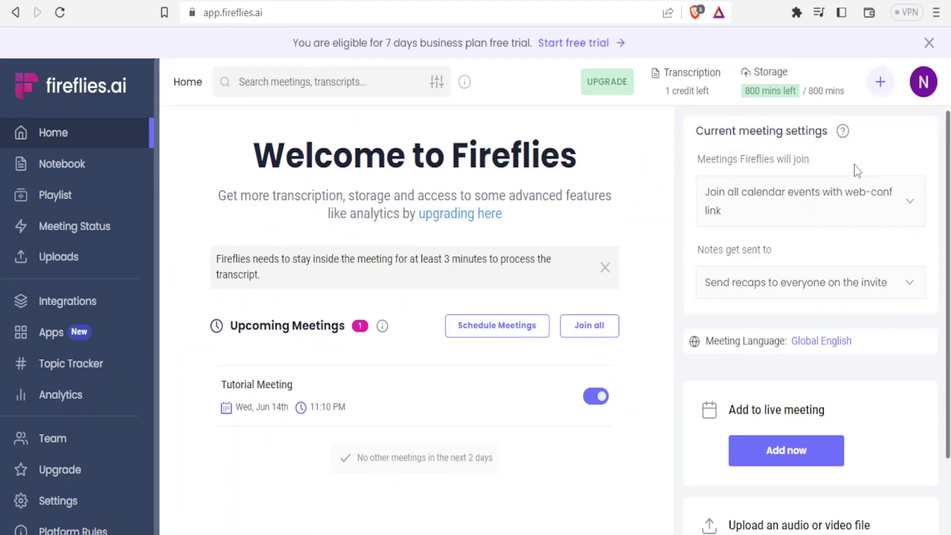
pyautogui.click(767, 193)
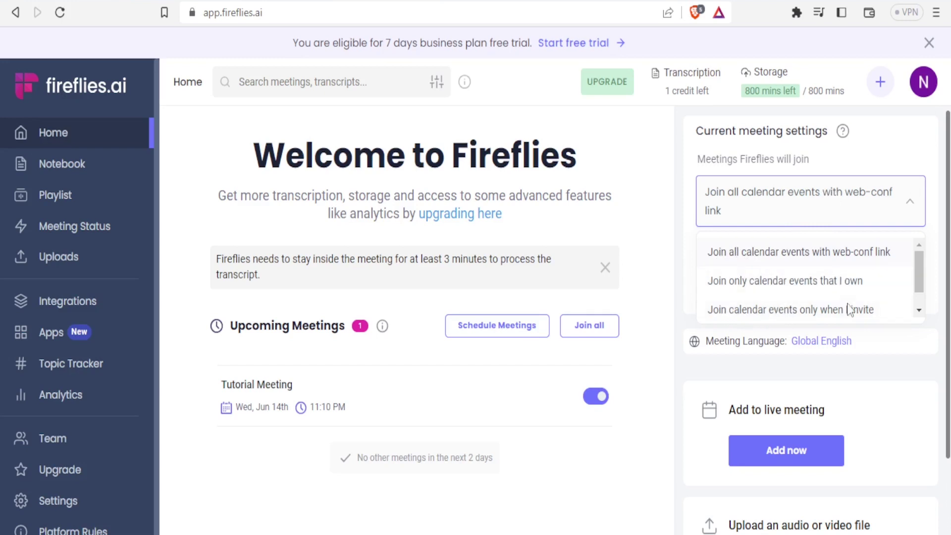
# Set Fireflies to join only calendar events I own, with recaps sent to everyone on the invite
pyautogui.moveTo(917, 281); pyautogui.dragTo(917, 294)
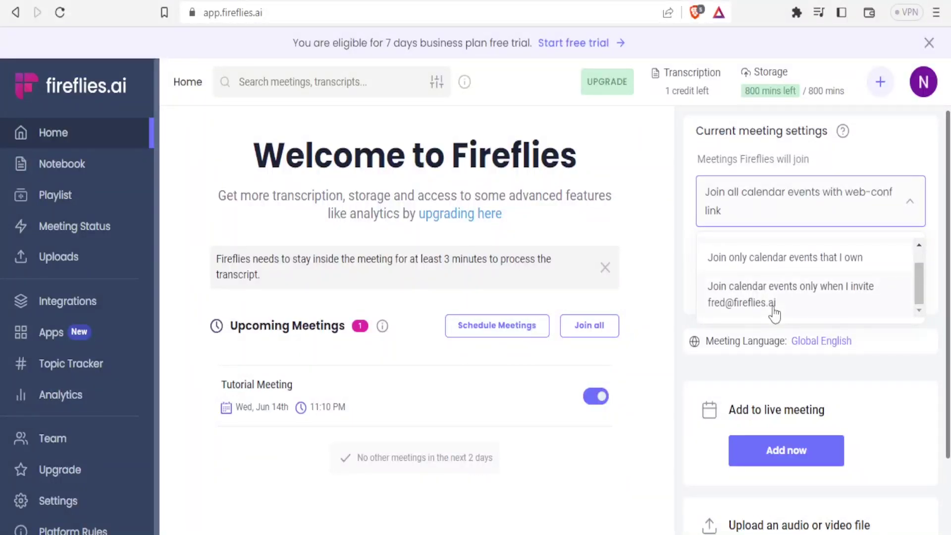
pyautogui.click(844, 255)
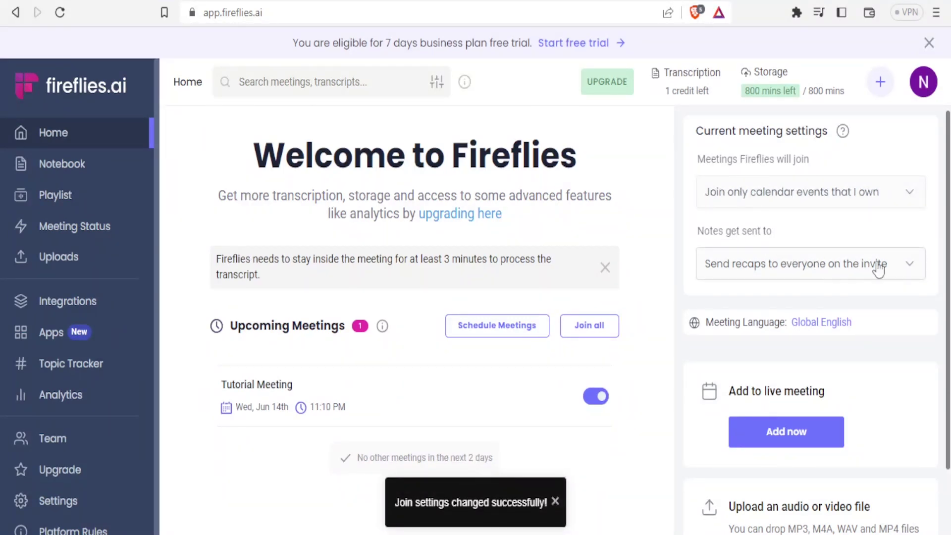
pyautogui.click(909, 269)
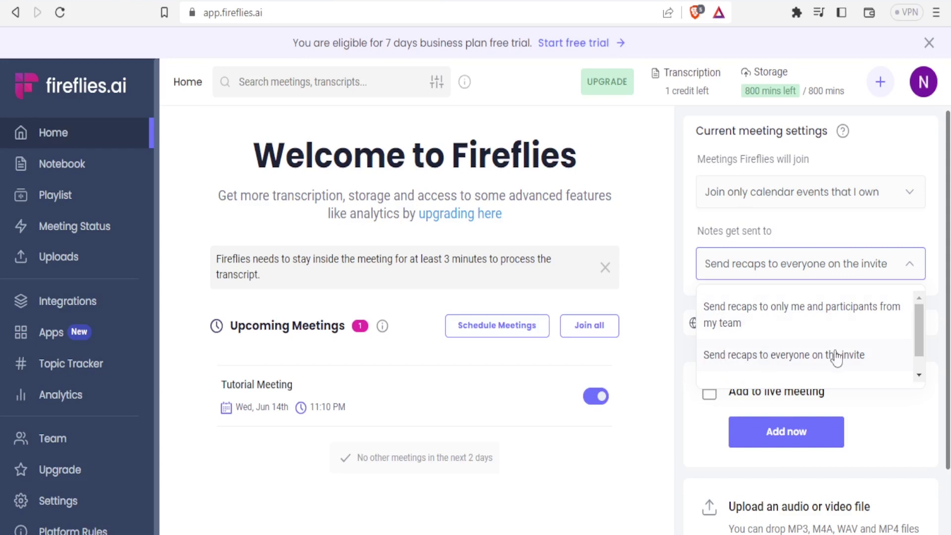
pyautogui.moveTo(920, 333); pyautogui.dragTo(919, 347)
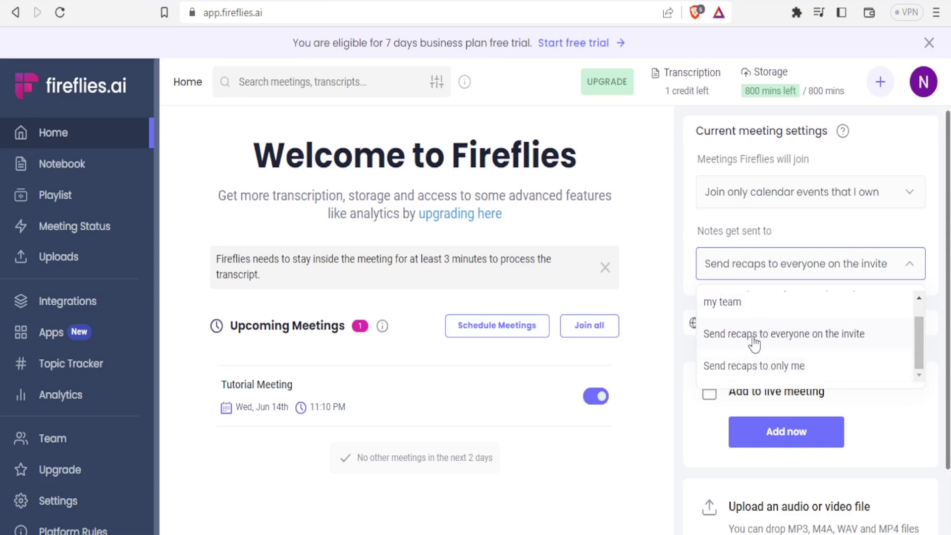
pyautogui.click(790, 337)
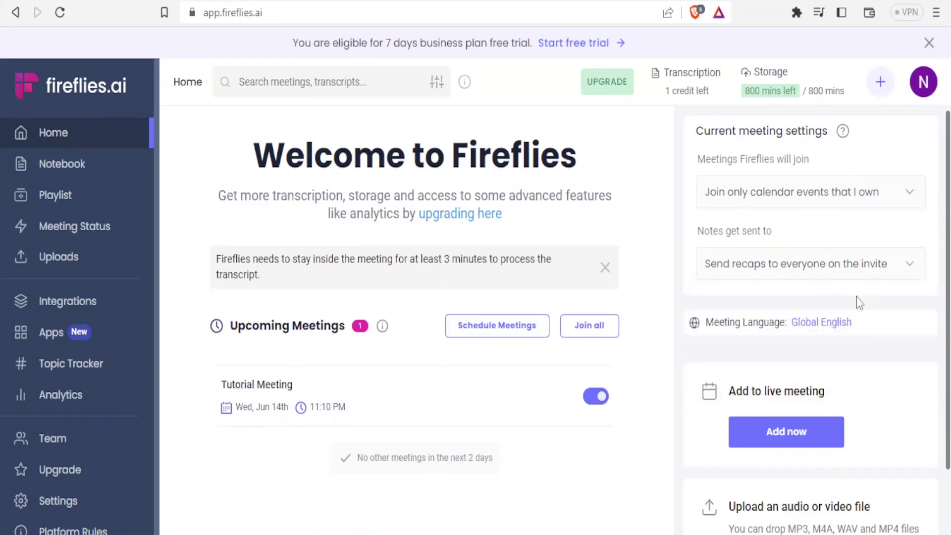
pyautogui.moveTo(948, 230); pyautogui.dragTo(948, 246)
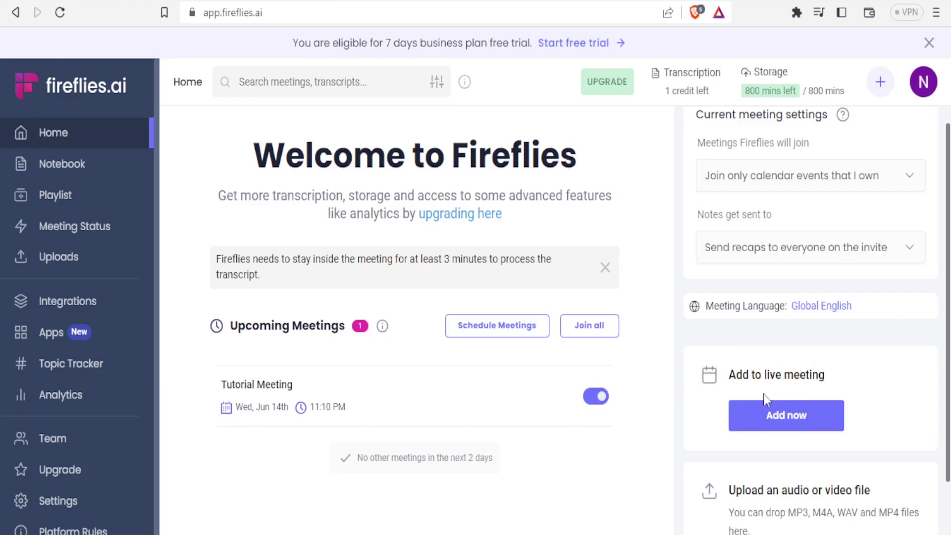
# Start a live meeting capture named 'Tutorial Meeting', then switch to Google Calendar for its link
pyautogui.click(780, 419)
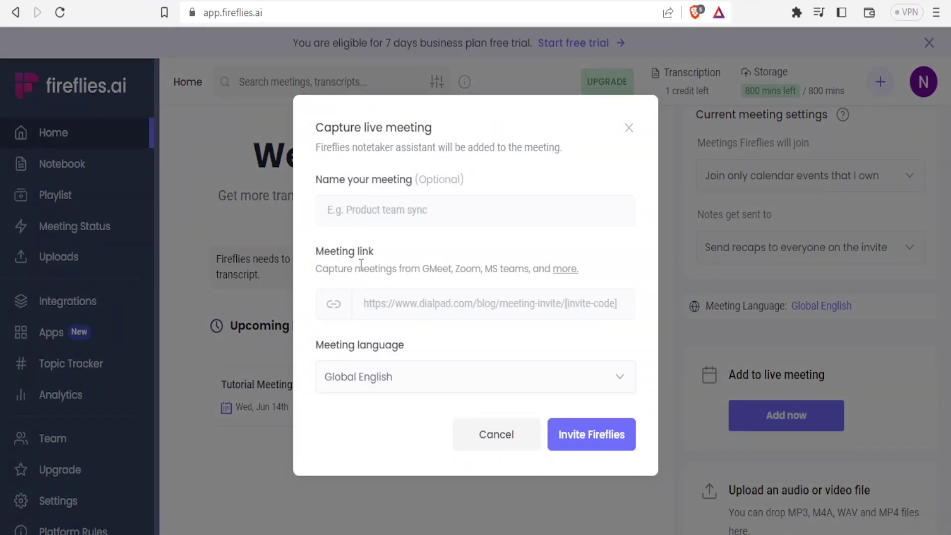
pyautogui.click(359, 217)
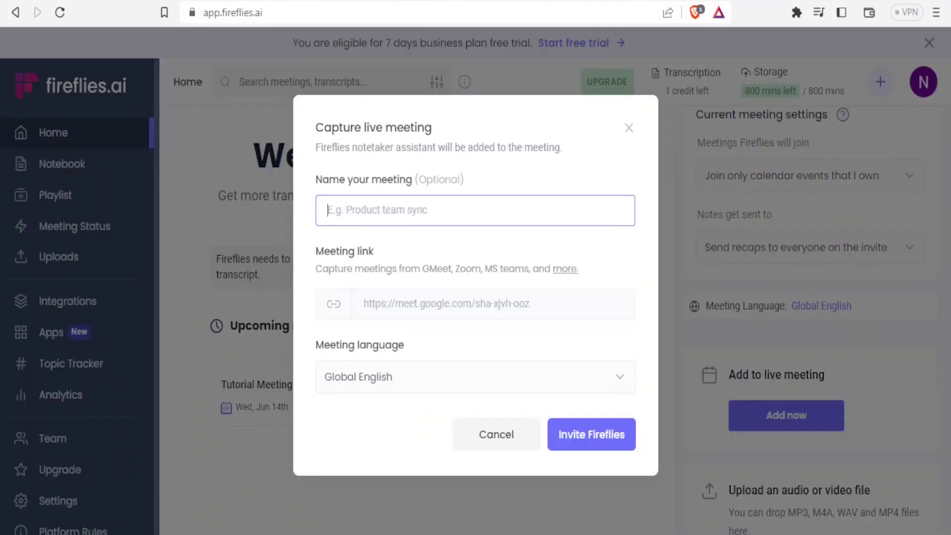
pyautogui.write('Tutorial Meeting')
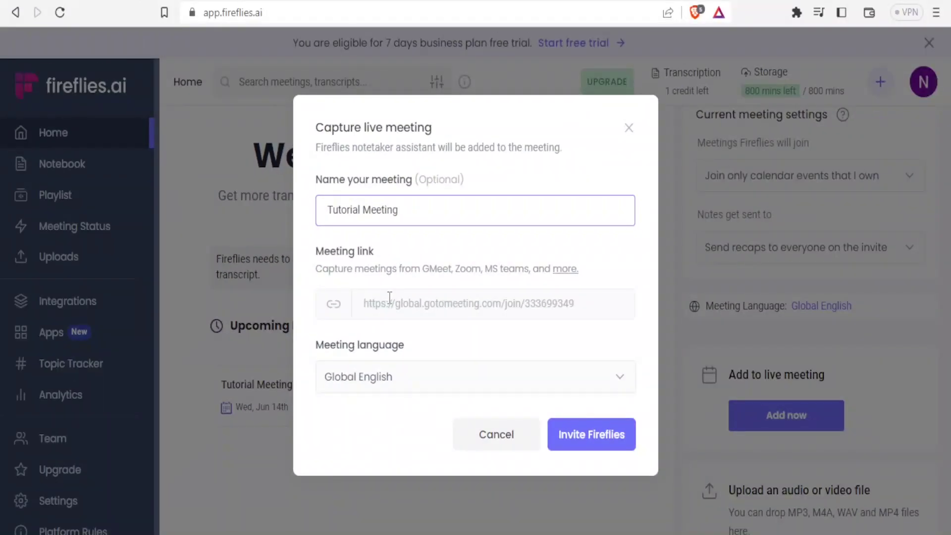
pyautogui.click(390, 297)
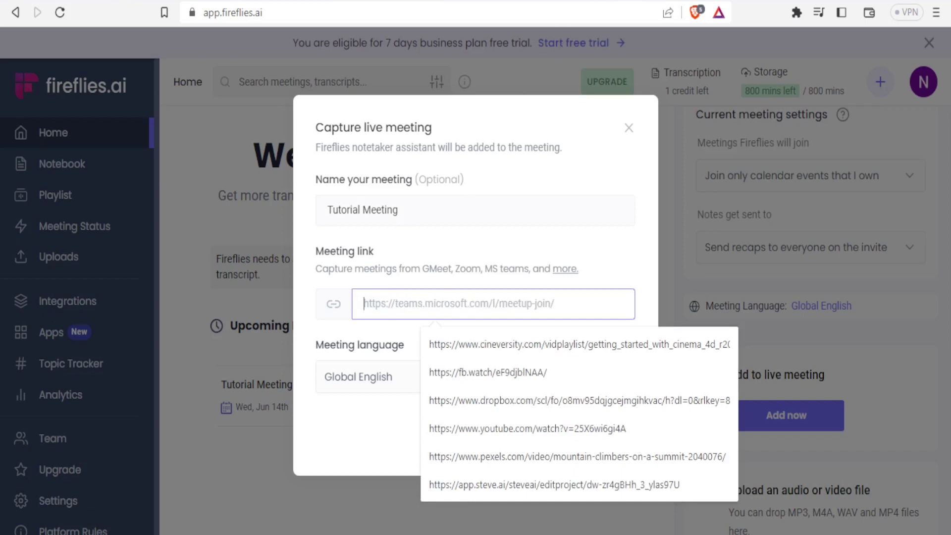
pyautogui.hotkey('ctrl', 'Tab')
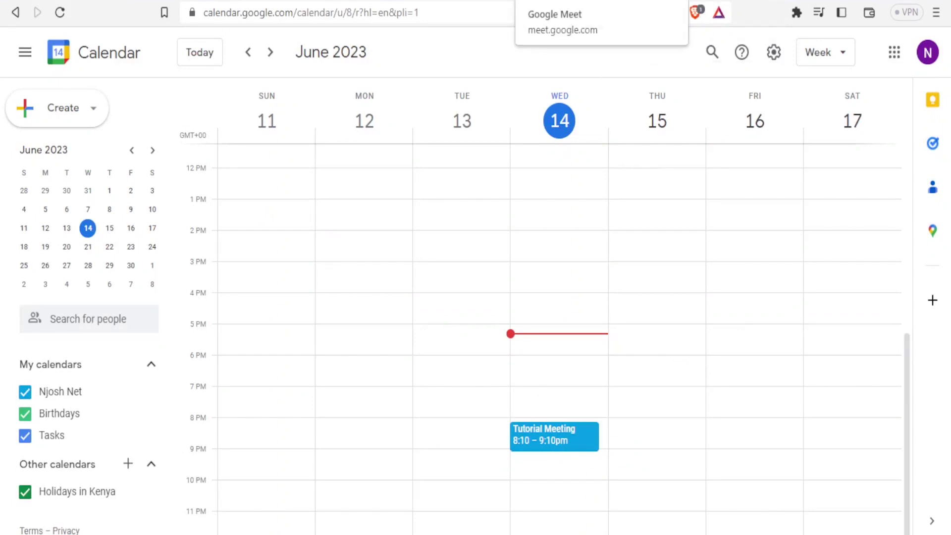
# Switch from Google Calendar to the Tutorial Meeting call in Google Meet
pyautogui.hotkey('ctrl', 'Tab')
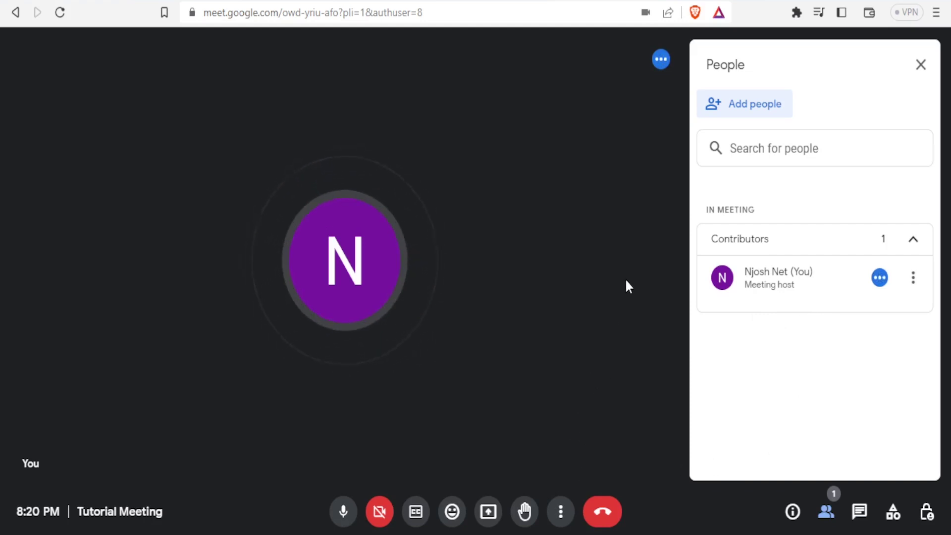
# Mute the microphone and copy the Tutorial Meeting's joining info from Meeting details
pyautogui.hotkey('ctrl', 'd')
pyautogui.hotkey('ctrl', 'alt', 'p')
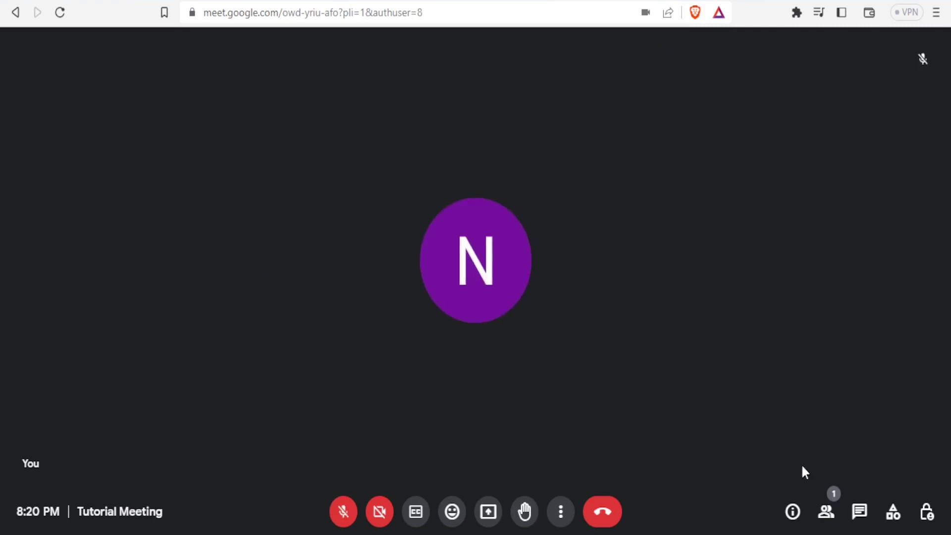
pyautogui.click(793, 513)
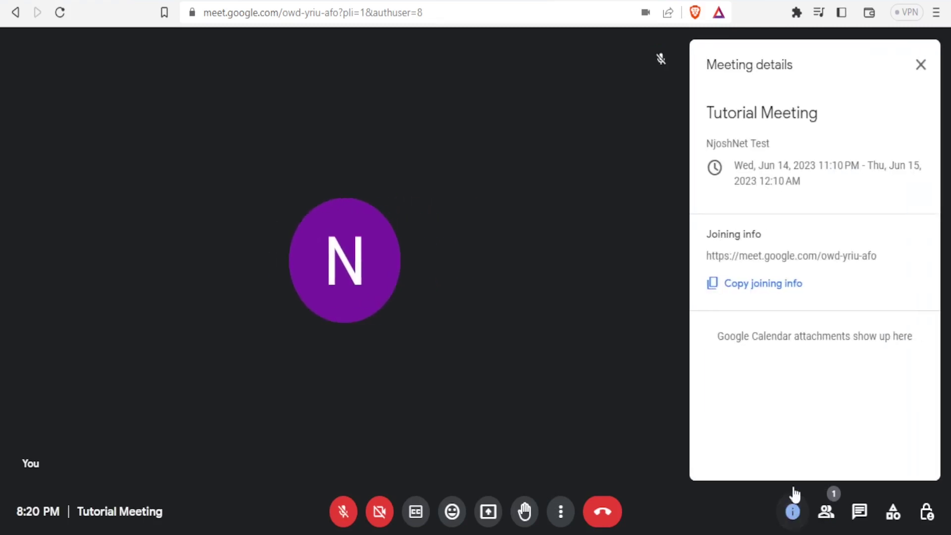
pyautogui.click(772, 296)
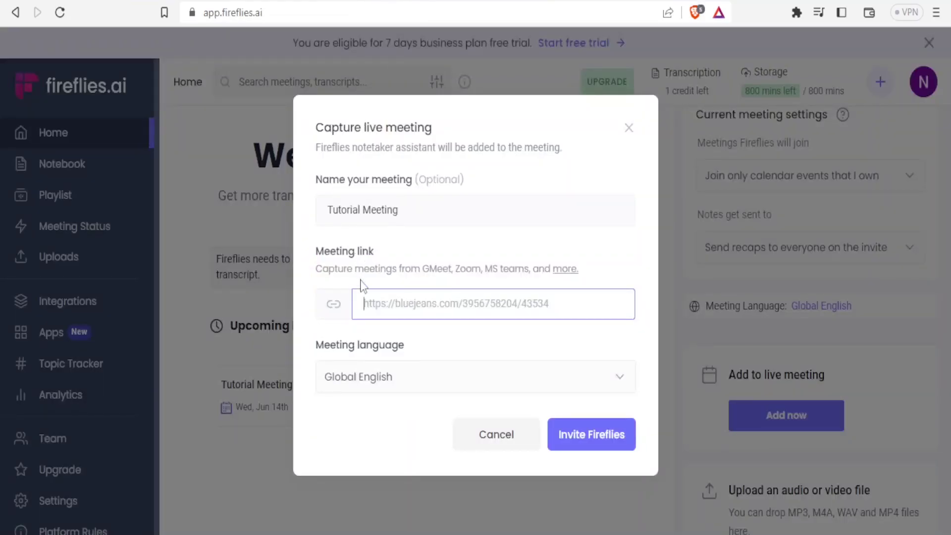
# Paste the Google Meet link into the Meeting link field and invite the Fireflies assistant
pyautogui.click(369, 303)
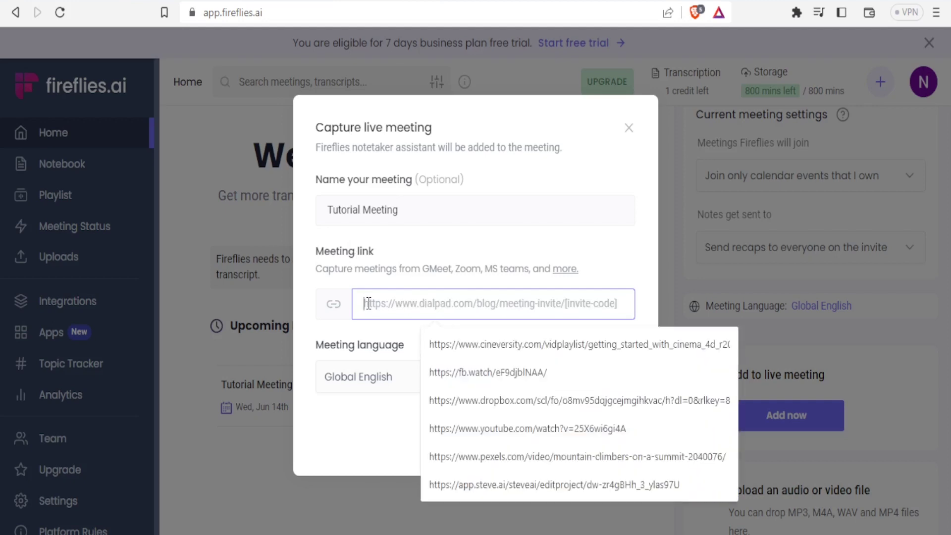
pyautogui.hotkey('ctrl', 'v')
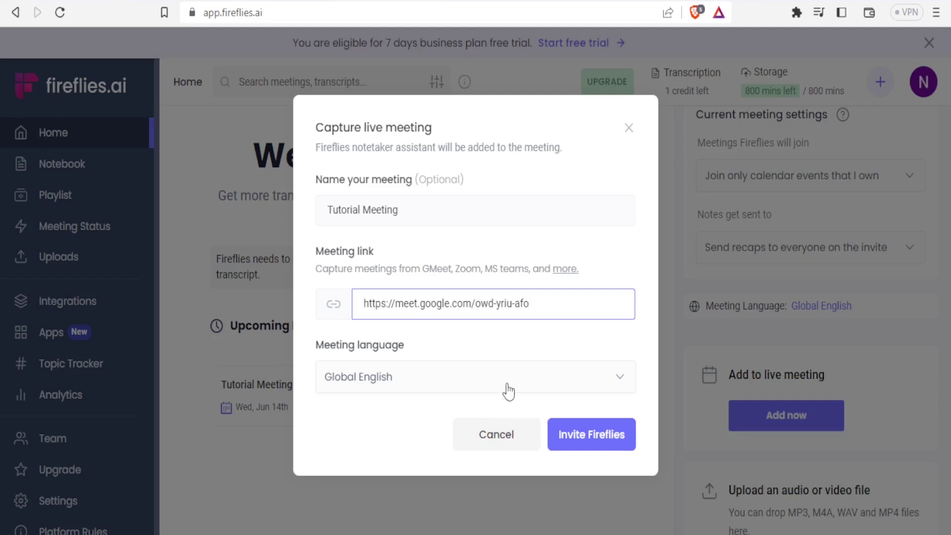
pyautogui.click(579, 434)
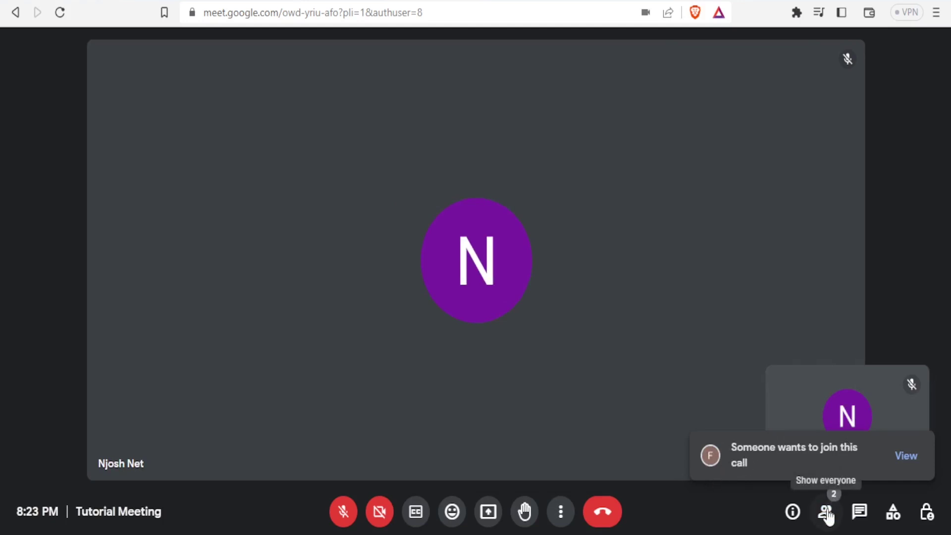
# Admit the waiting Fireflies.ai Notetaker into the Tutorial Meeting from the People panel
pyautogui.click(906, 456)
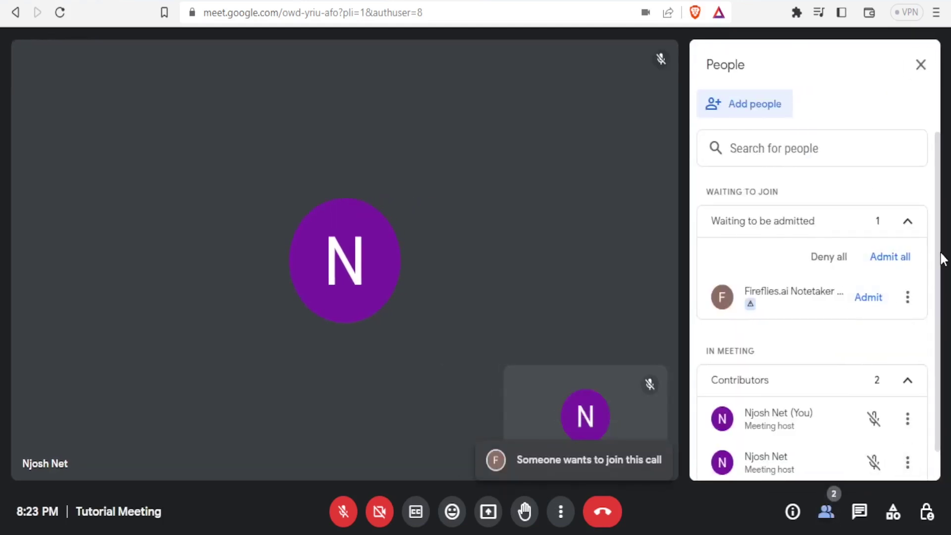
pyautogui.moveTo(939, 261); pyautogui.dragTo(940, 296)
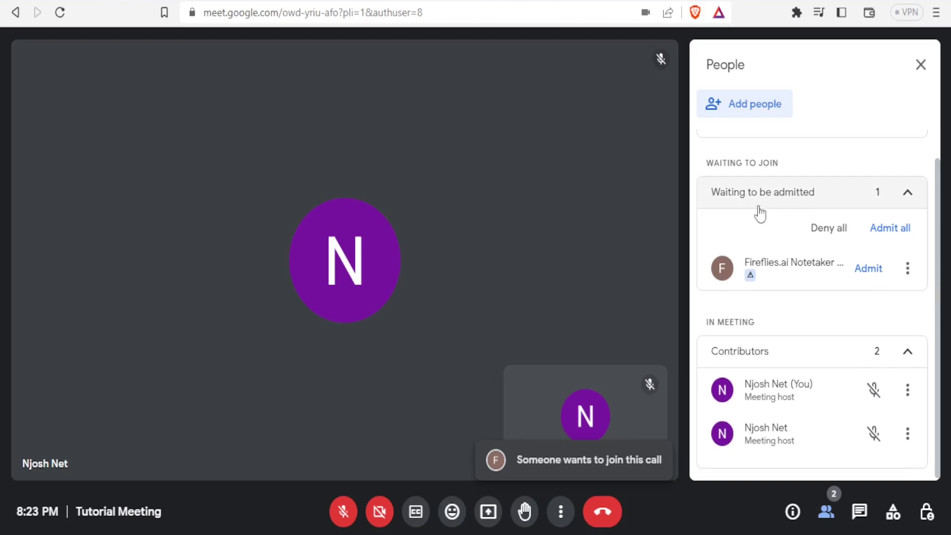
pyautogui.click(862, 276)
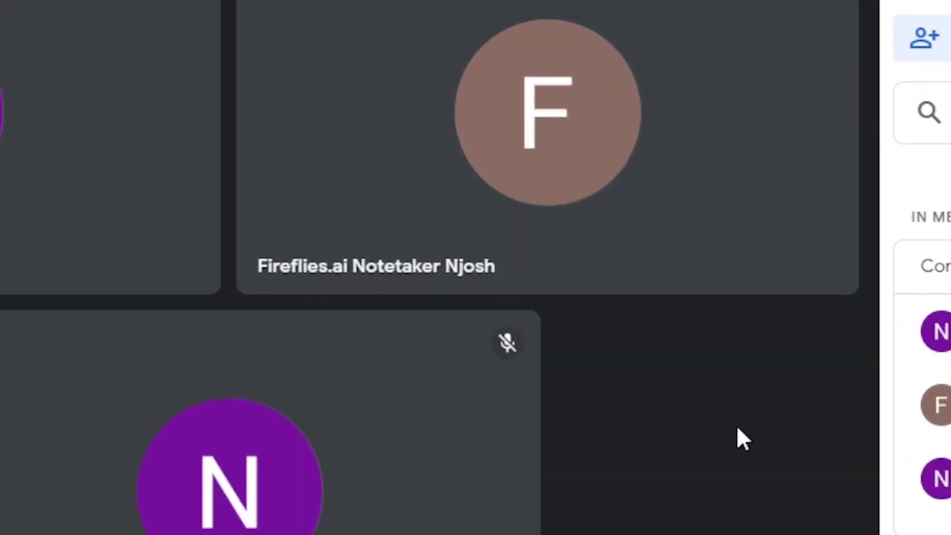
pyautogui.moveTo(459, 238)
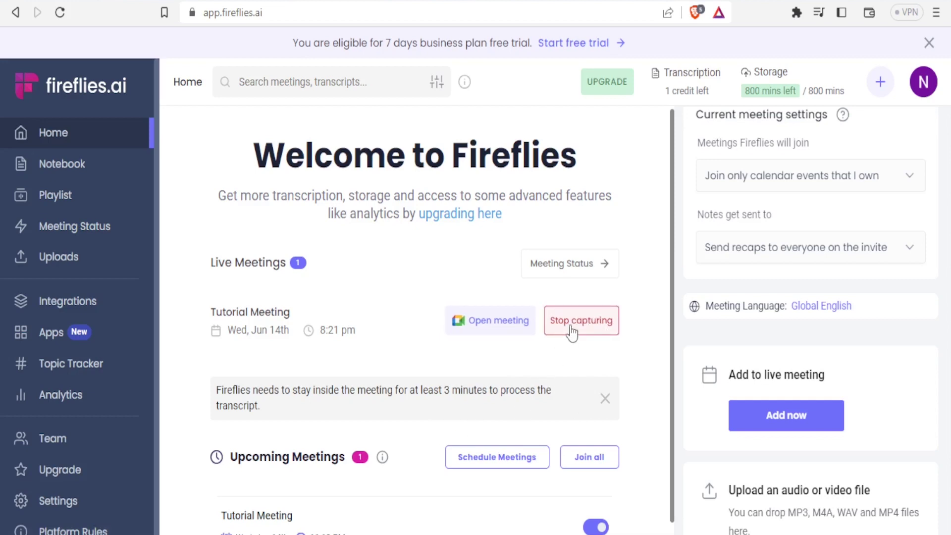
# Stop capturing the live Tutorial Meeting and switch the 11:10 PM Tutorial Meeting back on
pyautogui.moveTo(674, 296); pyautogui.dragTo(674, 316)
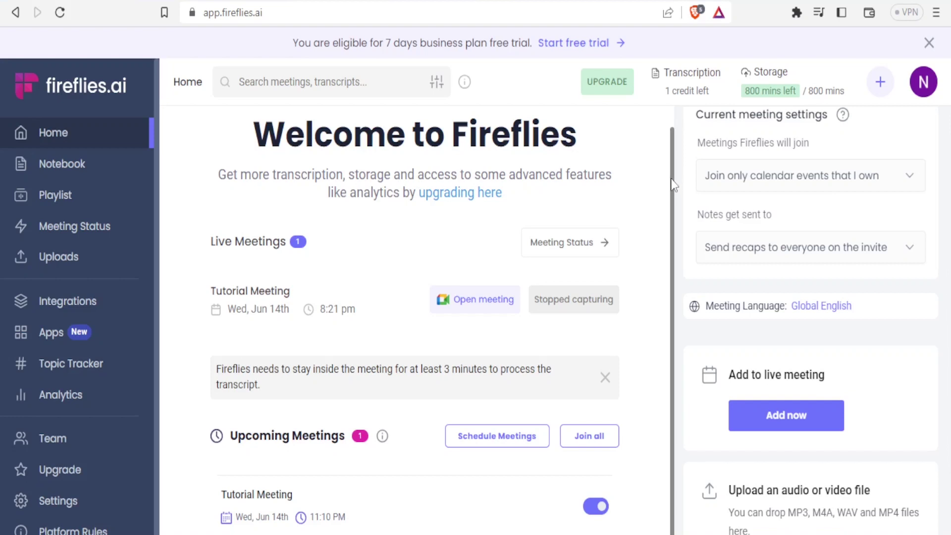
pyautogui.scroll(-1, 672, 184)
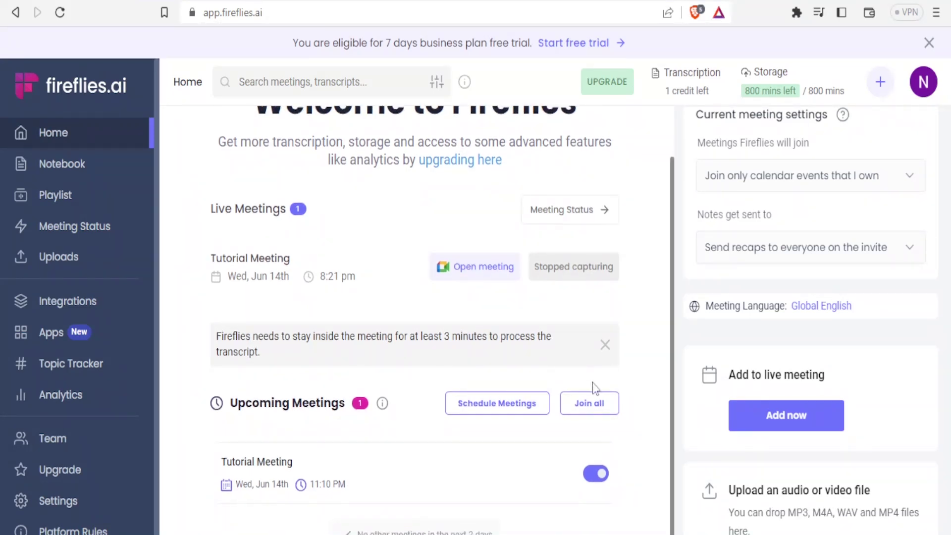
pyautogui.moveTo(582, 463)
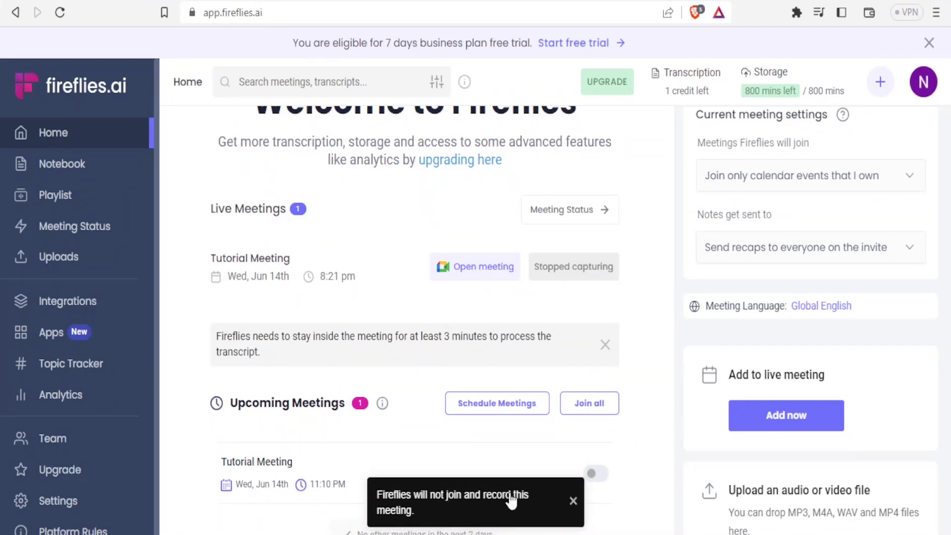
pyautogui.click(597, 476)
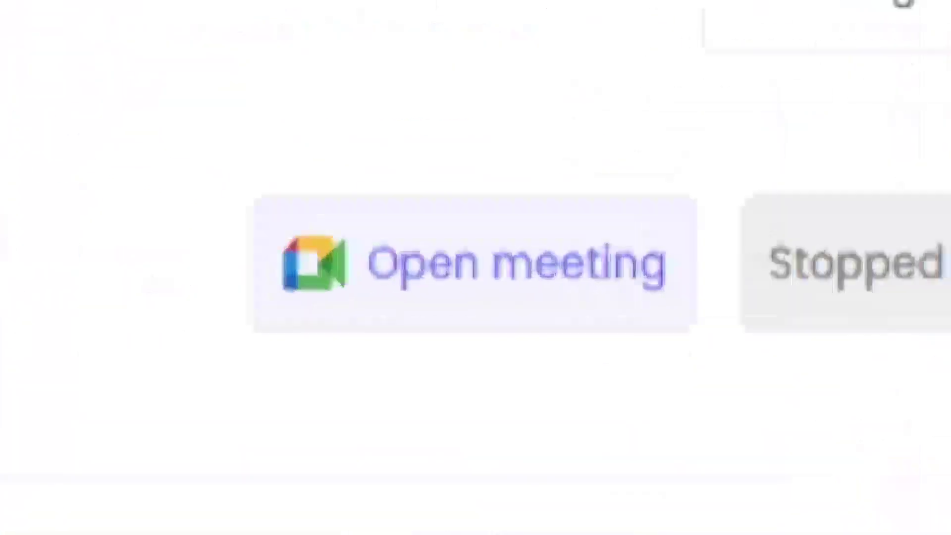
pyautogui.scroll(1, 297, 267)
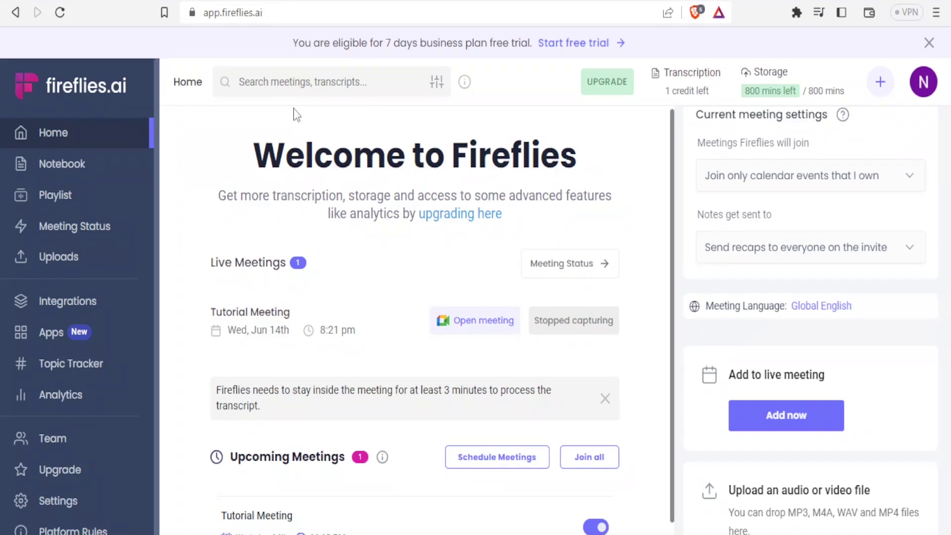
pyautogui.click(281, 80)
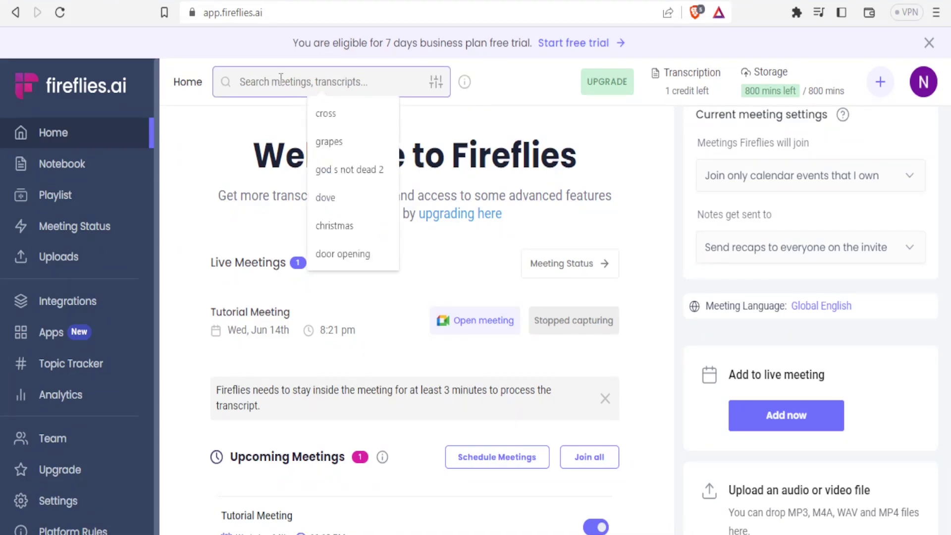
# Browse the search filters, Notebook's All Meetings and Schedule views, ending on the Uploads page
pyautogui.click(435, 82)
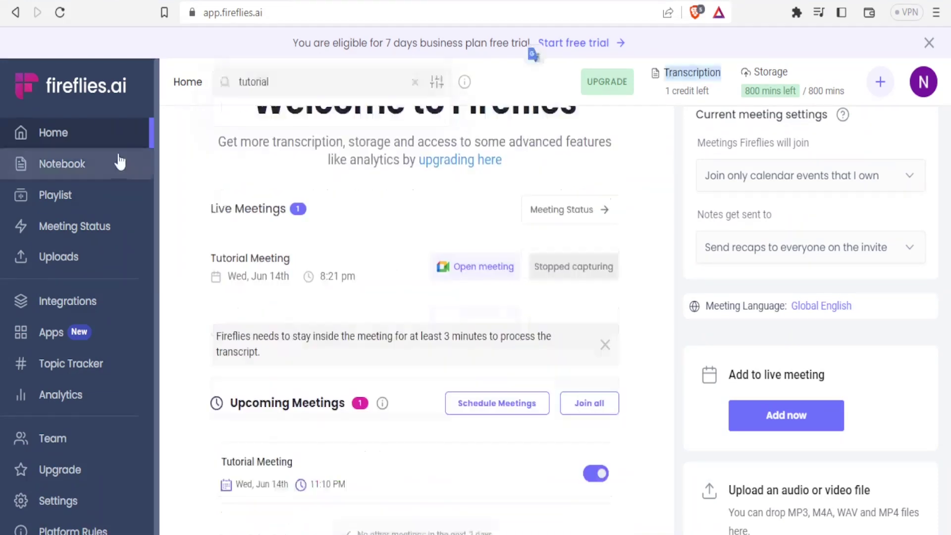
pyautogui.click(110, 165)
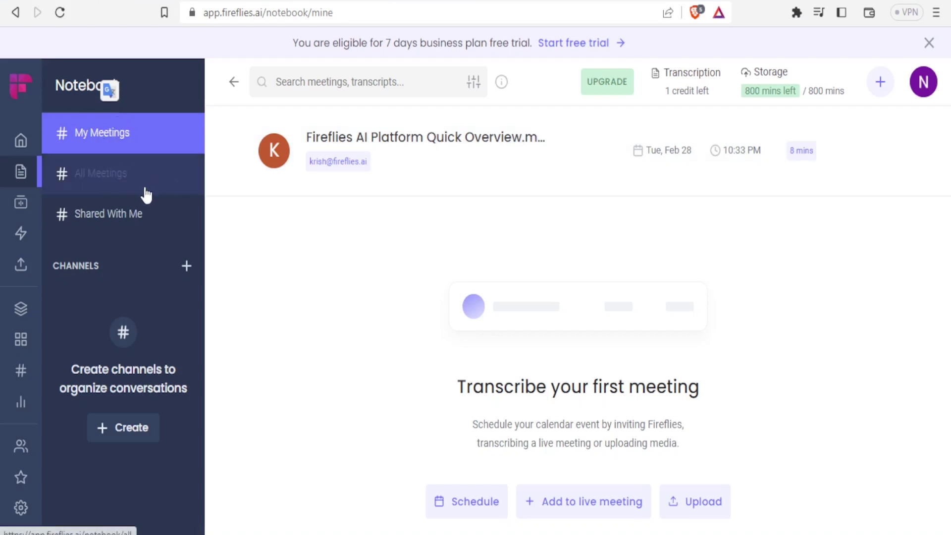
pyautogui.click(122, 189)
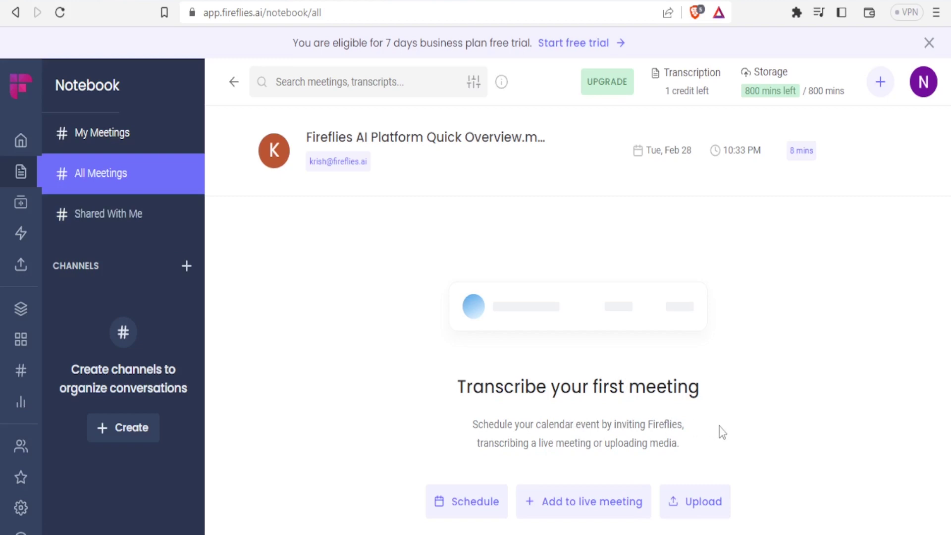
pyautogui.click(478, 506)
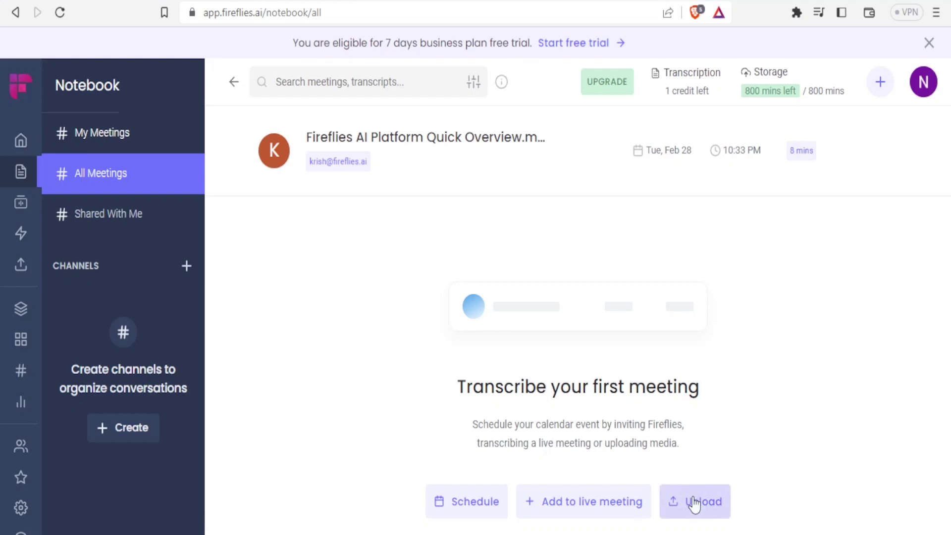
pyautogui.click(695, 503)
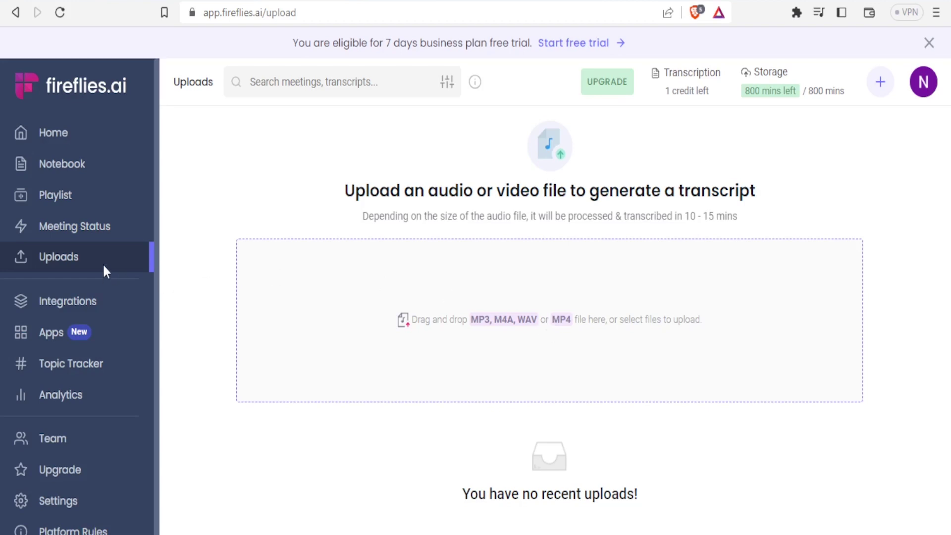
# Go to the empty Playlist page and bring up the Create Playlist dialog
pyautogui.click(66, 200)
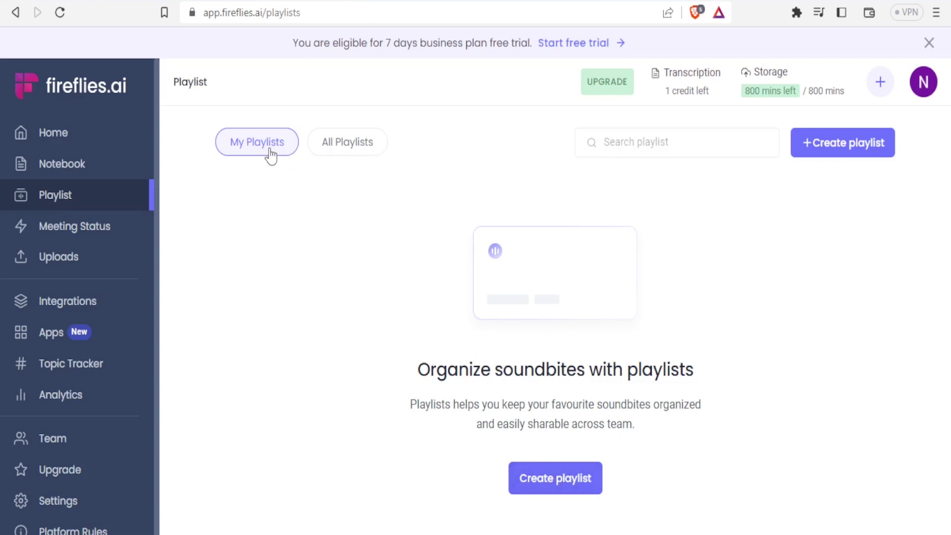
pyautogui.click(823, 146)
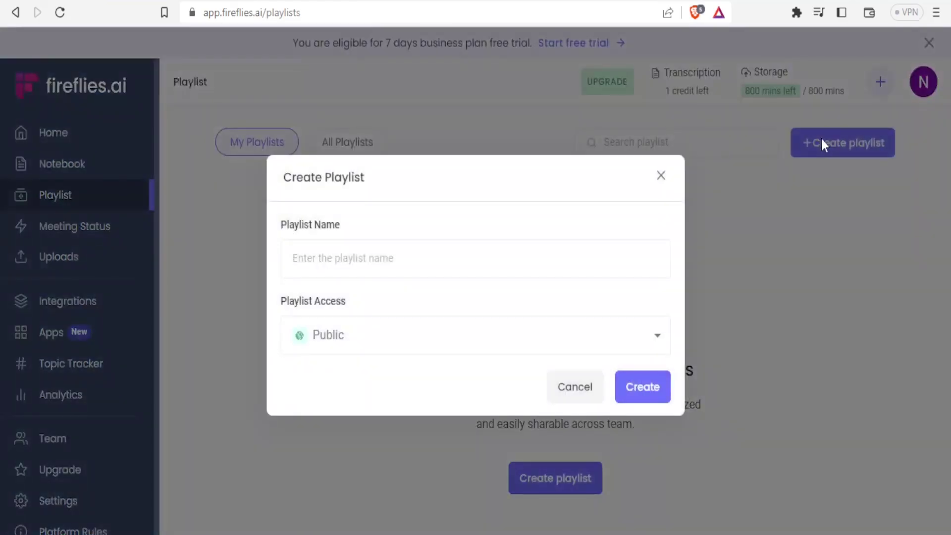
# Create the 'Security Situation' playlist with Team access, then open and dismiss its options menu
pyautogui.click(360, 263)
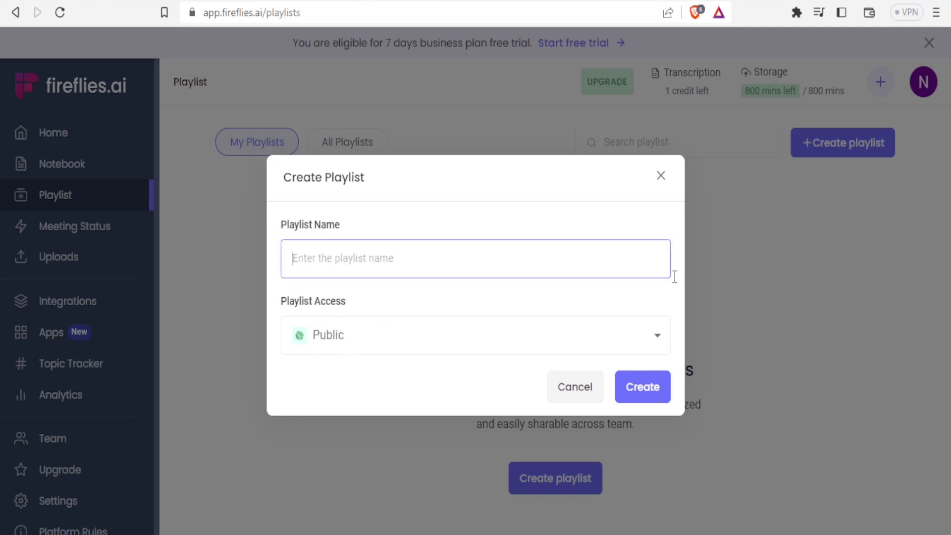
pyautogui.click(659, 341)
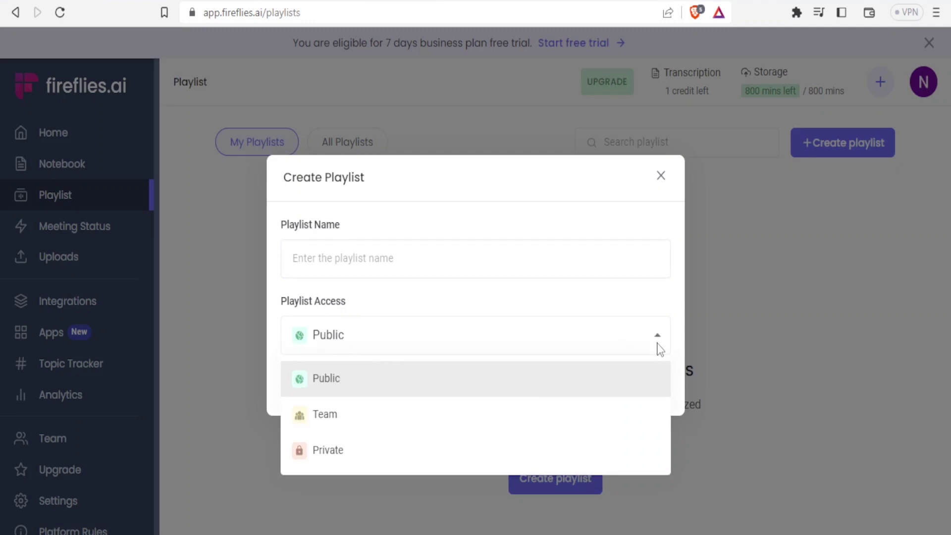
pyautogui.click(363, 261)
pyautogui.write('Security')
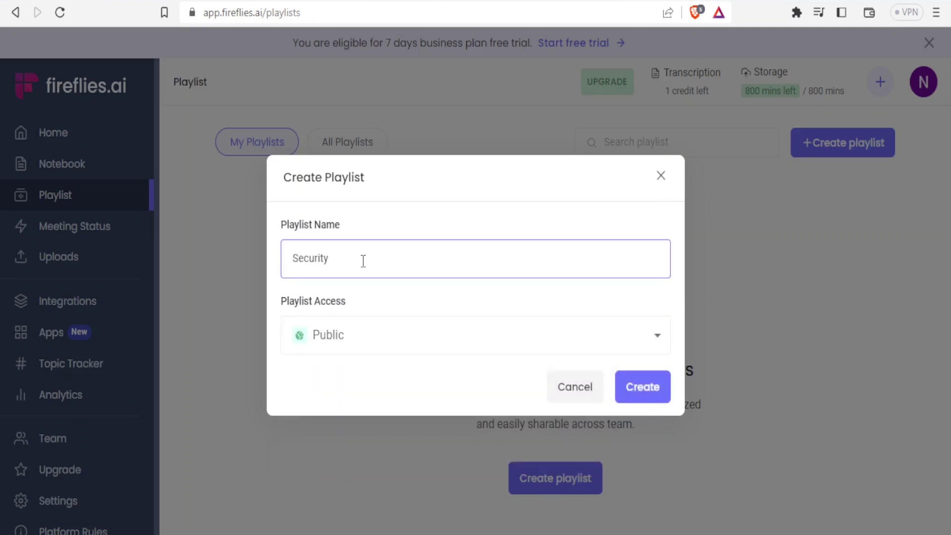
pyautogui.write(' Situation')
pyautogui.click(653, 341)
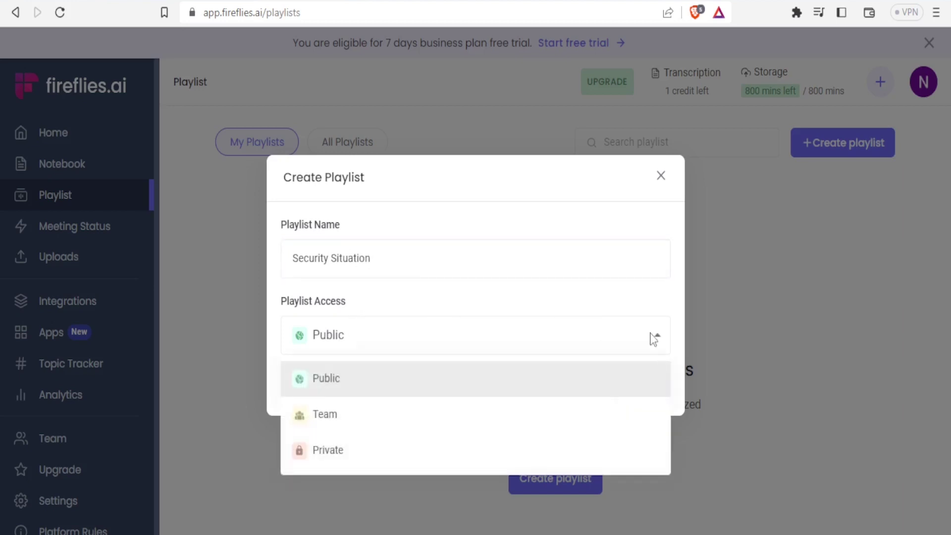
pyautogui.click(353, 416)
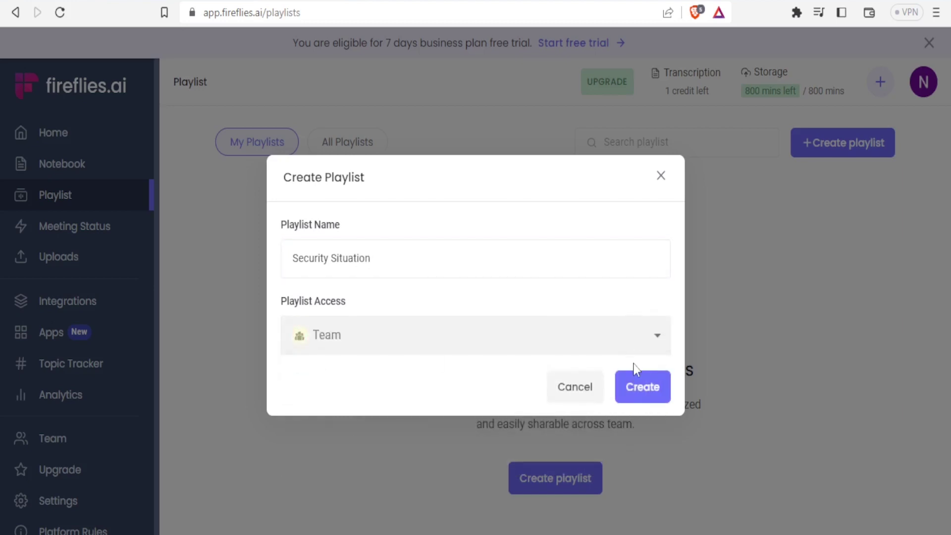
pyautogui.click(639, 387)
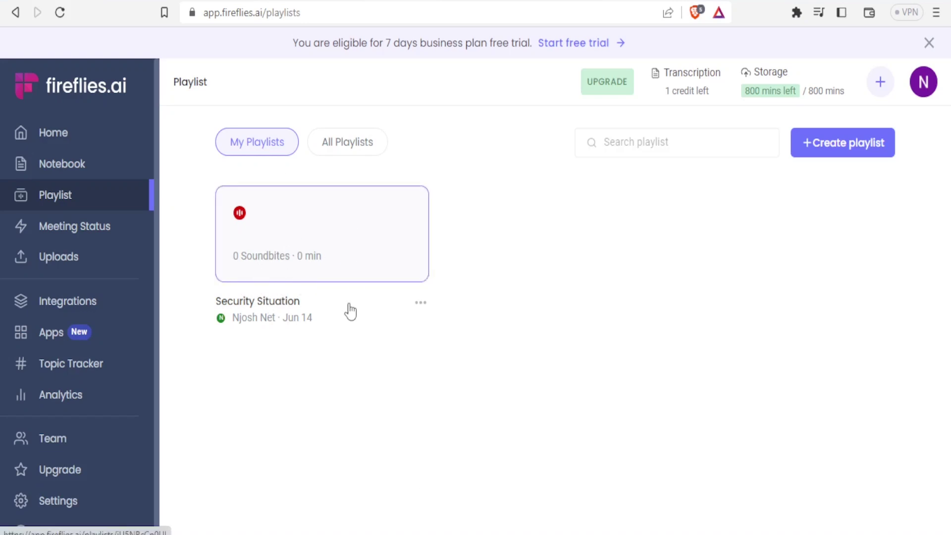
pyautogui.click(420, 304)
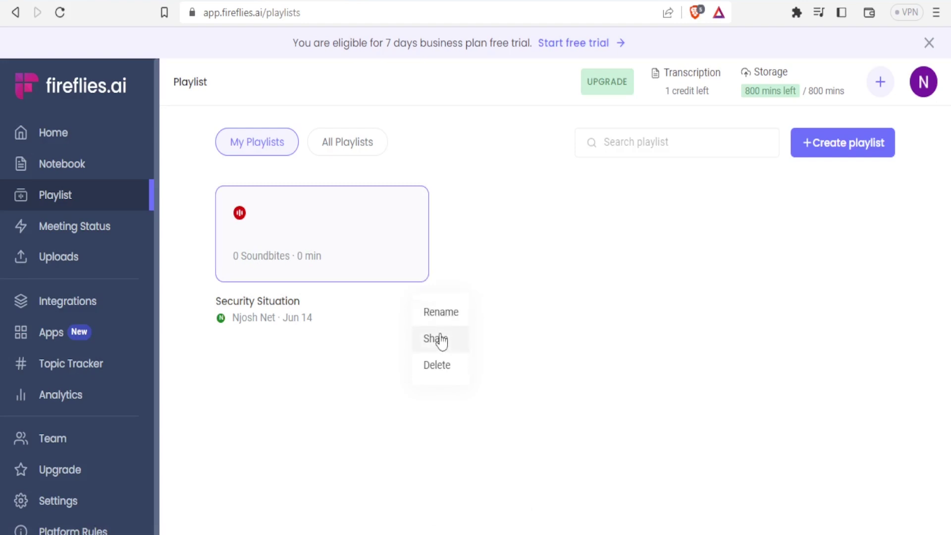
pyautogui.click(67, 227)
# View Tutorial Meeting's active status on Meeting Status, then go to the Integrations app list
pyautogui.click(69, 230)
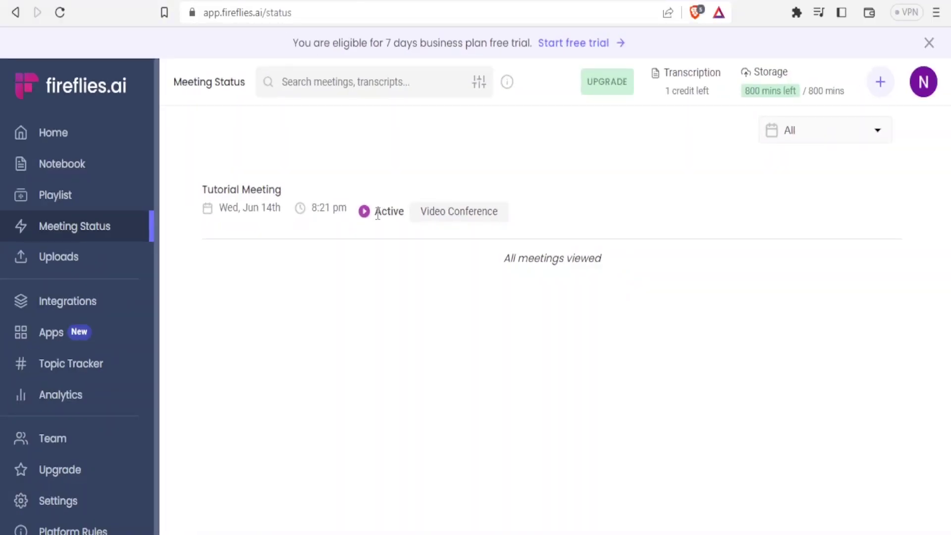
pyautogui.click(89, 303)
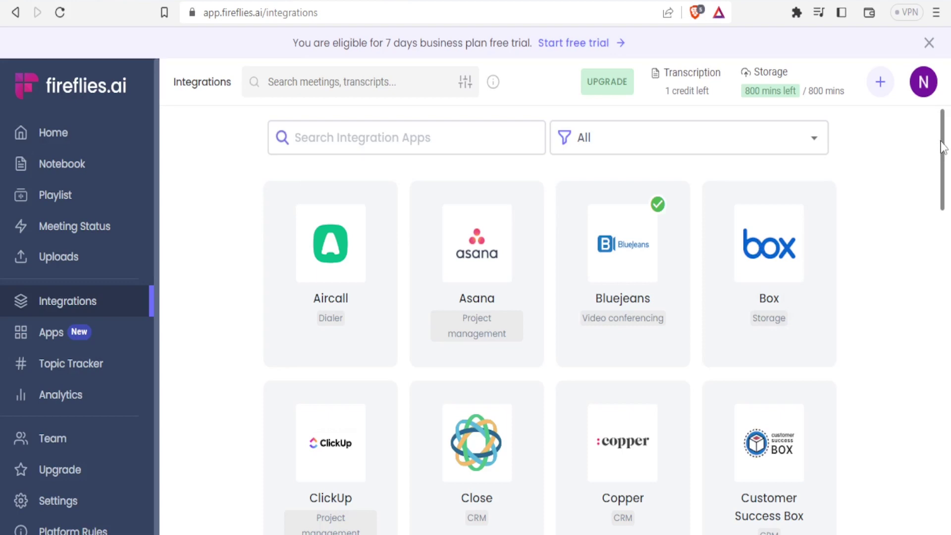
pyautogui.moveTo(944, 157); pyautogui.dragTo(949, 349)
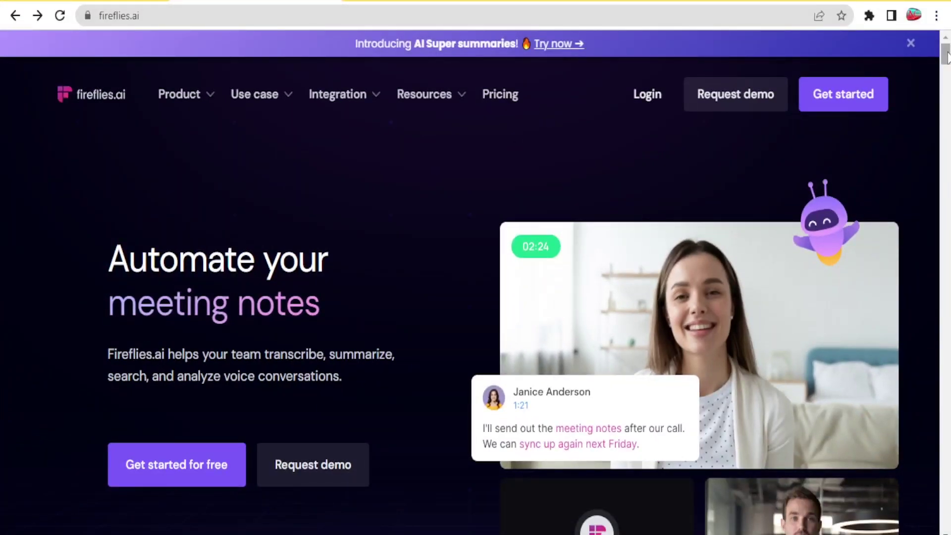
# Scroll down the fireflies.ai homepage to its meeting-notes automation pitch
pyautogui.moveTo(947, 56); pyautogui.dragTo(947, 64)
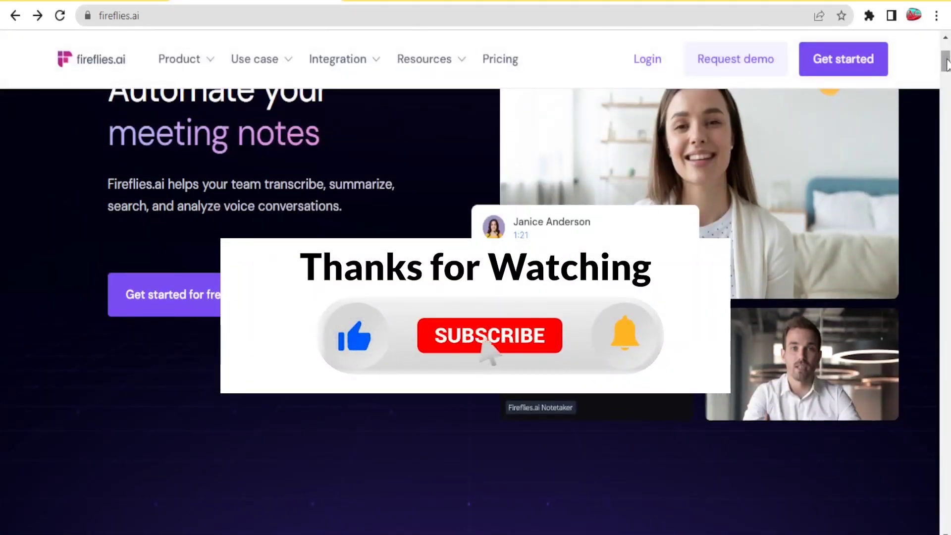